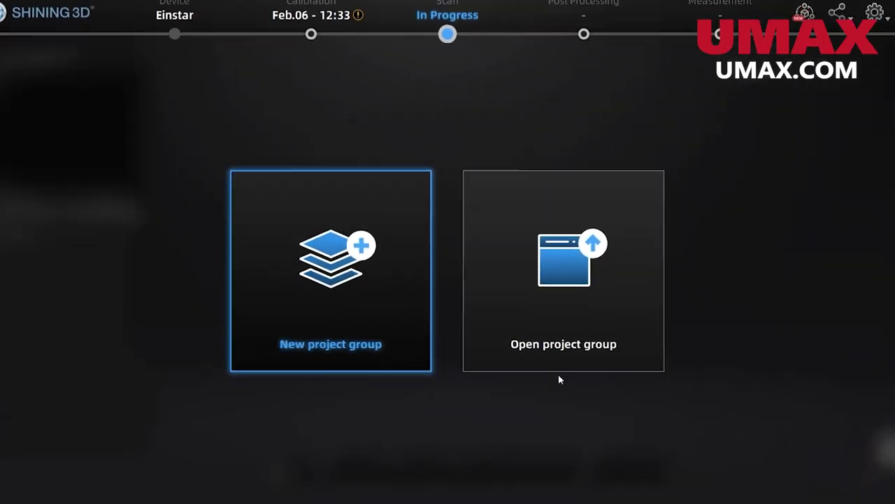
Return to Calibration and recalibrate the scanner, finishing with a successful white balance.
click(312, 34)
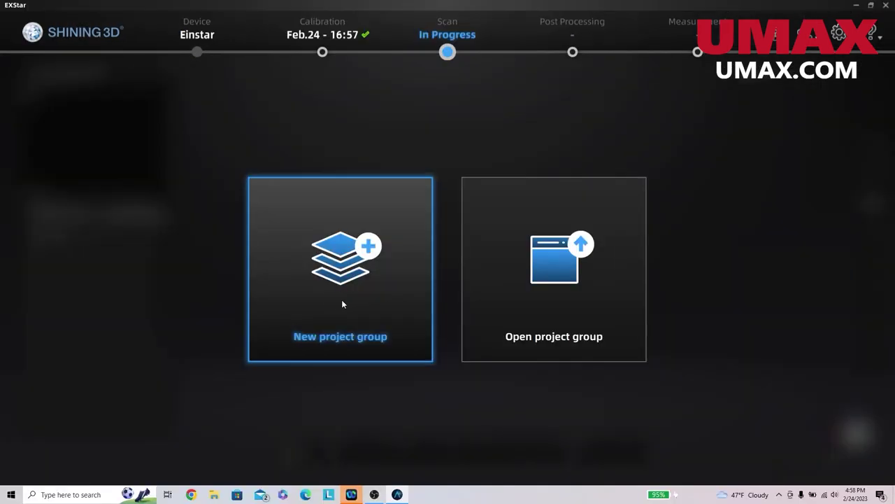
Configure the new project: Object mode, medium and large objects, hybrid alignment, 0.5 mm, texture scan on.
click(342, 304)
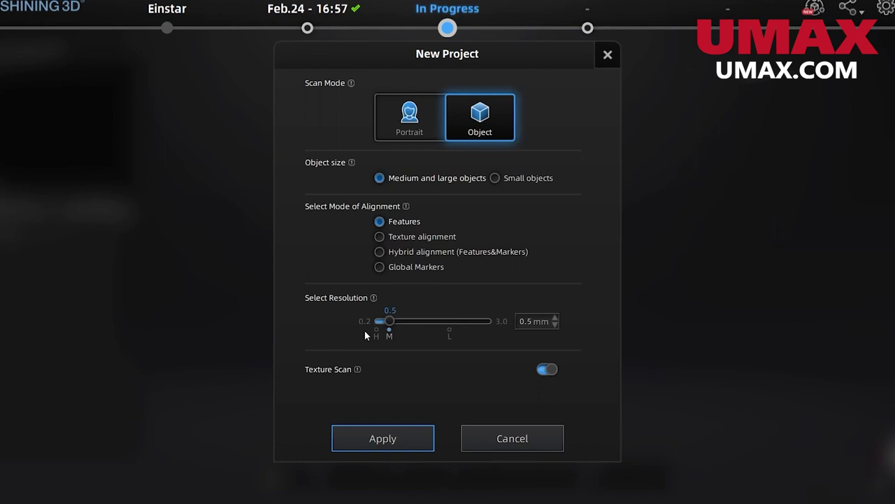
click(496, 177)
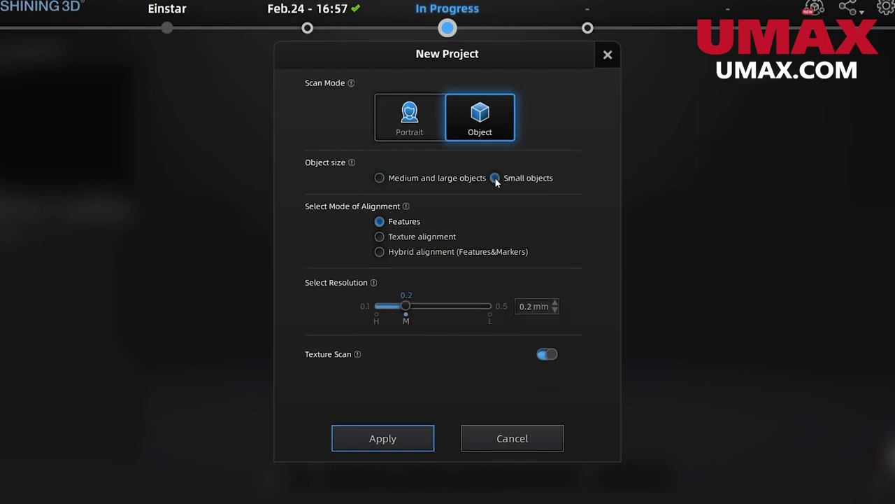
click(456, 179)
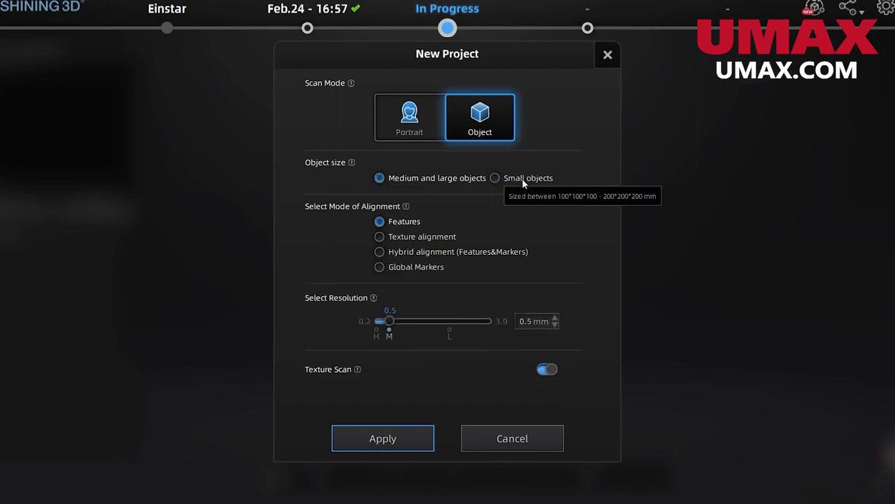
click(497, 178)
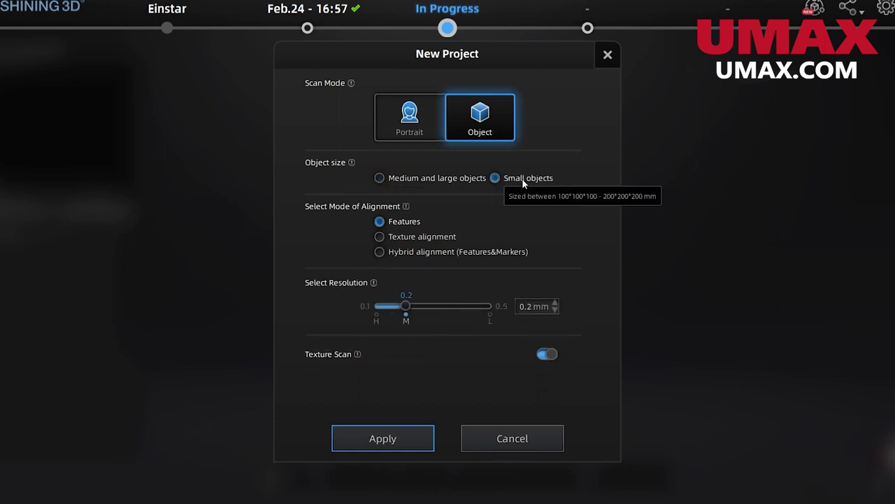
click(441, 181)
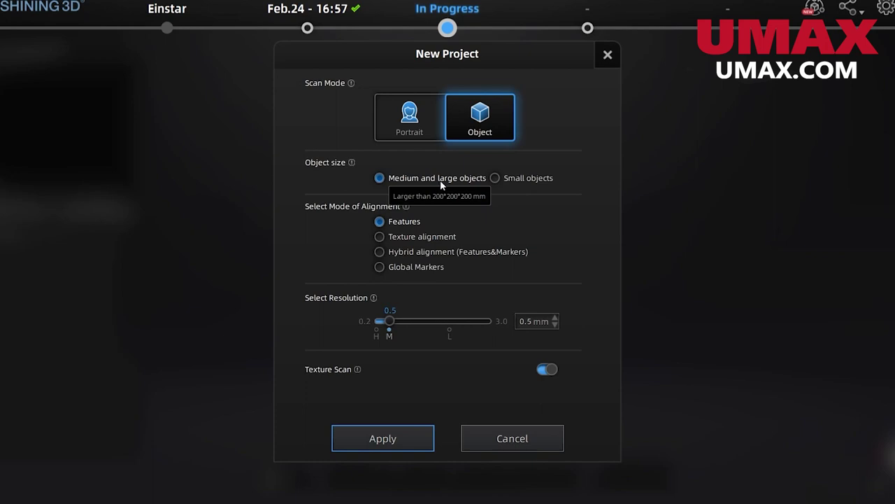
click(497, 180)
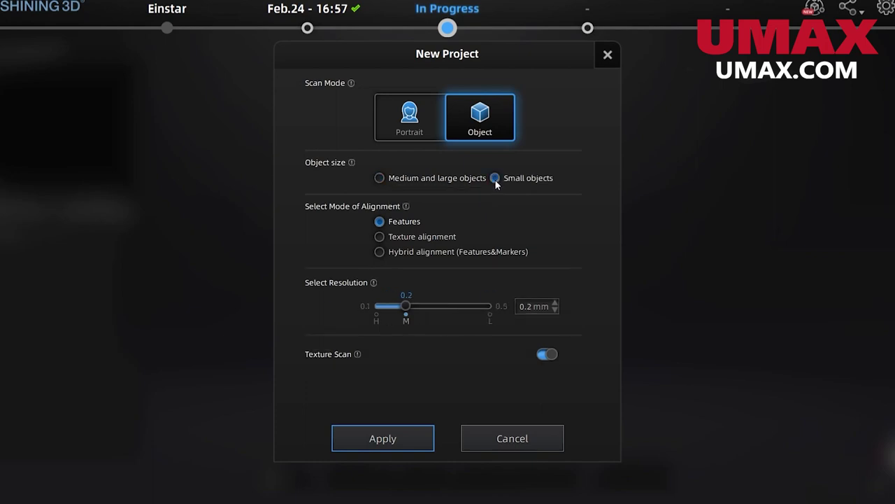
click(410, 119)
click(380, 177)
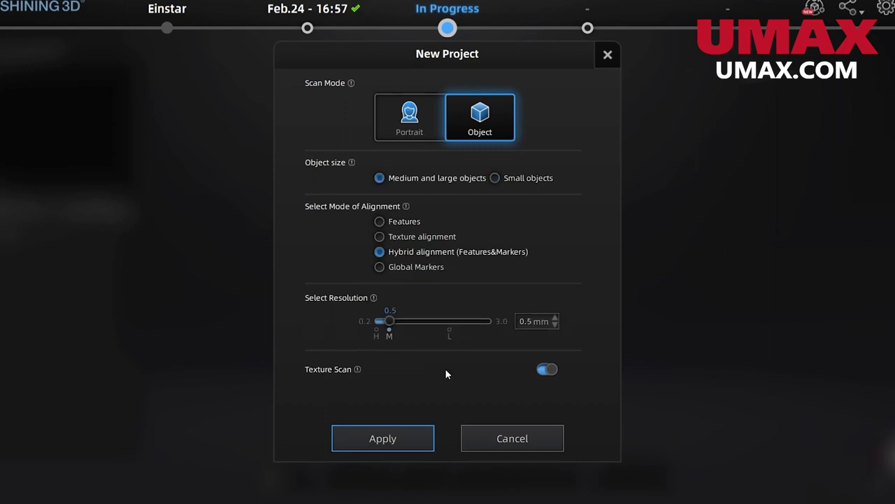
Apply the Object project settings to create the project and load the empty scan workspace.
click(427, 432)
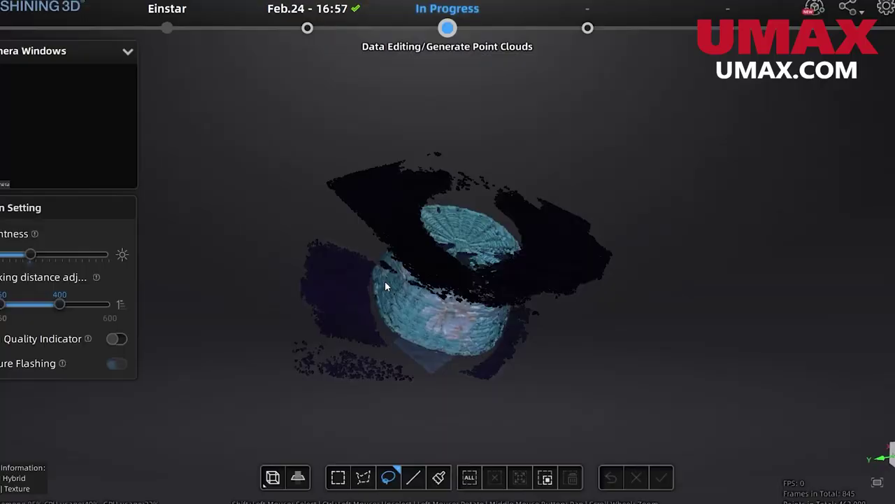
Lasso and delete the stray points floating above the basket.
drag(511, 296, 566, 203)
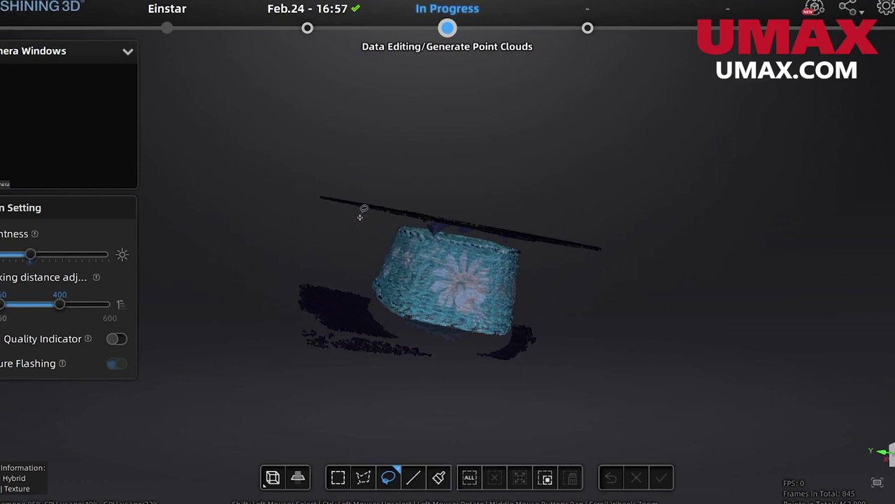
mouse_move(363, 214)
mouse_down()
mouse_move(286, 186)
mouse_move(290, 137)
mouse_move(403, 99)
mouse_move(607, 156)
mouse_move(646, 186)
mouse_move(668, 222)
mouse_move(654, 257)
mouse_up()
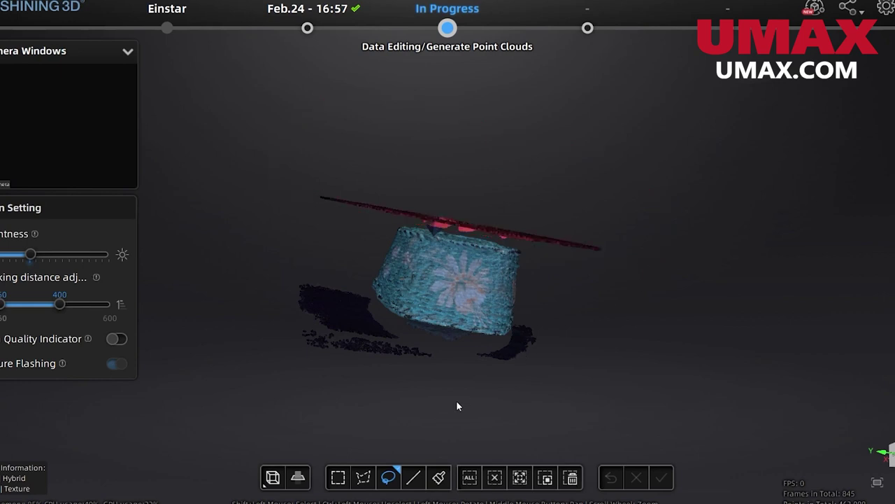
click(579, 476)
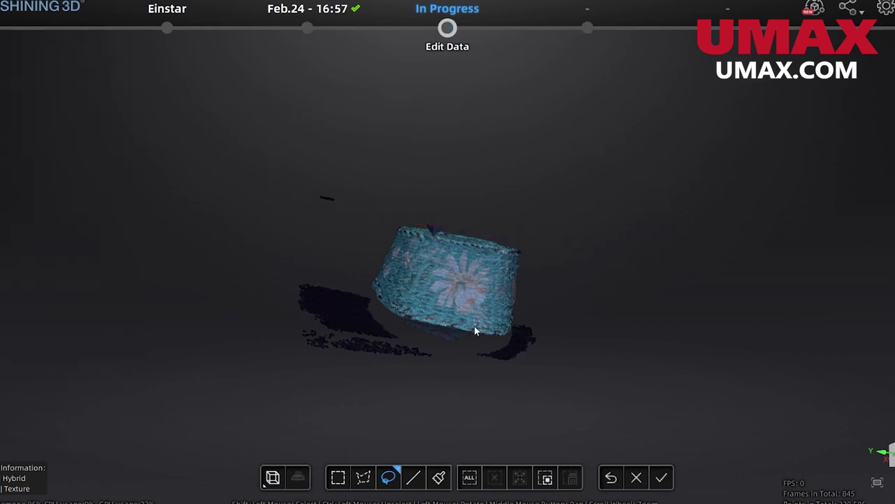
Remove the loose noise with Connected Domain, Invert and Delete selected data.
mouse_move(475, 326)
mouse_down()
mouse_move(421, 225)
mouse_move(455, 297)
mouse_move(361, 382)
mouse_up()
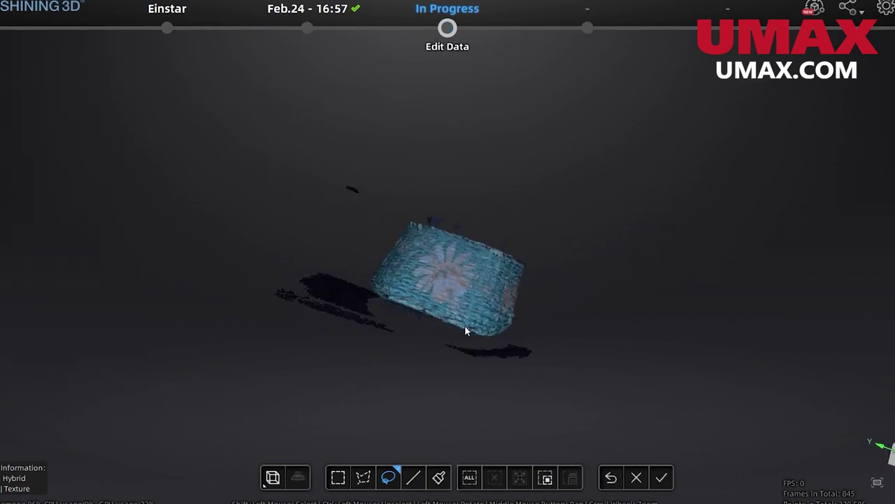
mouse_move(500, 203)
shift+mouse_down()
mouse_move(480, 232)
mouse_move(518, 323)
mouse_move(403, 338)
shift+mouse_up()
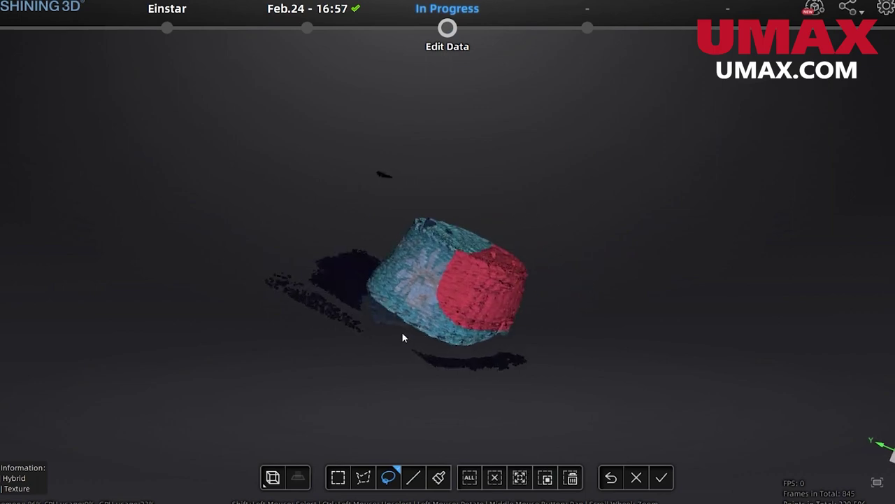
click(525, 477)
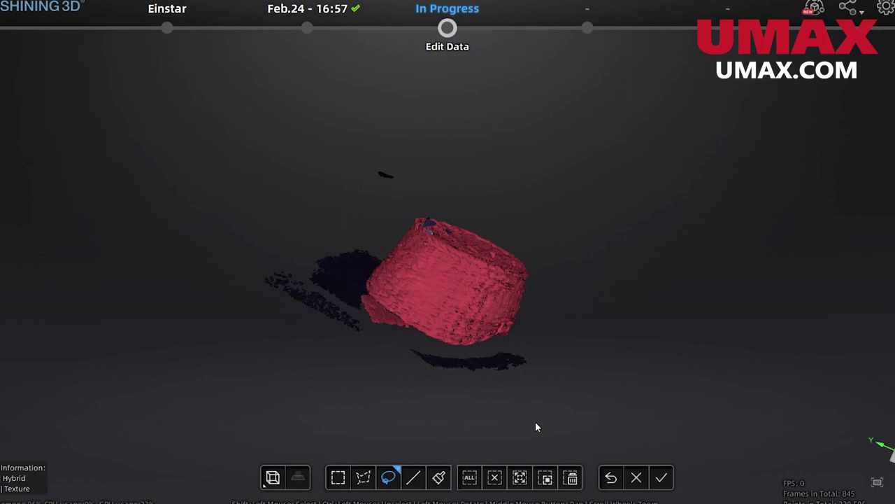
click(552, 488)
click(574, 480)
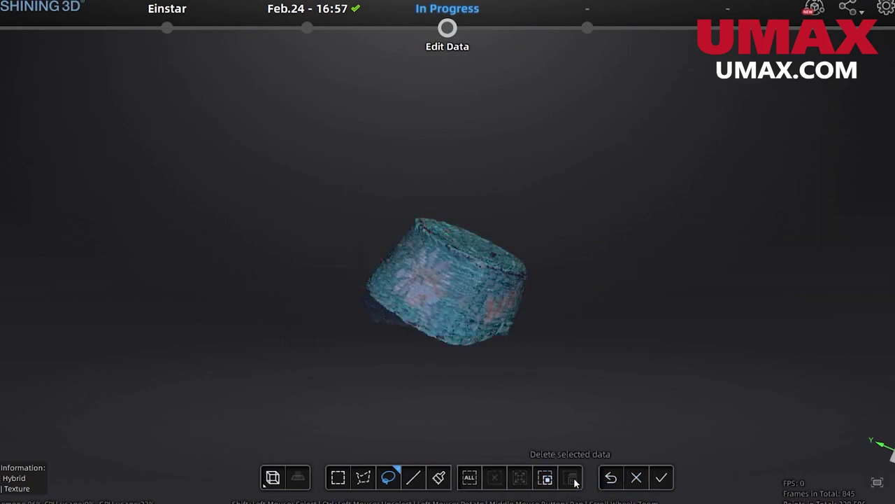
click(298, 477)
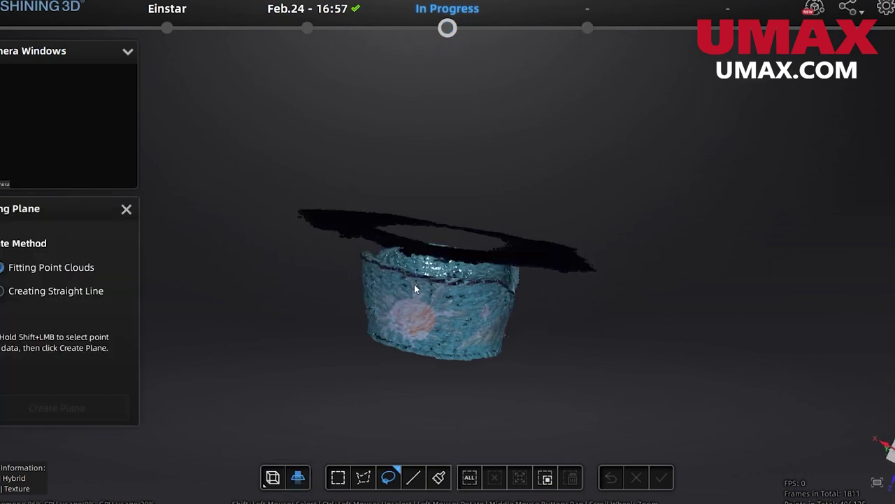
Cut away the table under the basket using a plane created from a straight line.
mouse_move(415, 289)
mouse_down()
mouse_move(355, 374)
mouse_move(294, 419)
mouse_move(233, 438)
mouse_move(386, 271)
mouse_move(378, 242)
mouse_move(519, 128)
mouse_move(410, 154)
mouse_move(394, 117)
mouse_up()
click(44, 297)
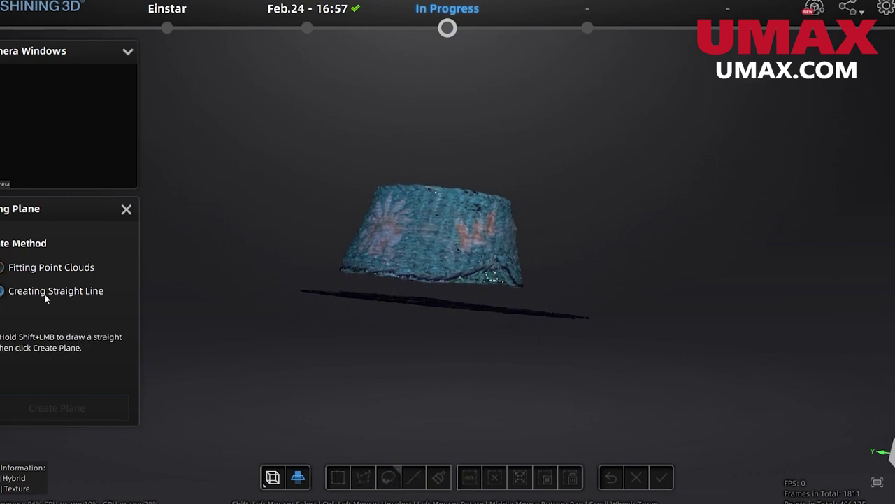
shift+drag(322, 279, 550, 300)
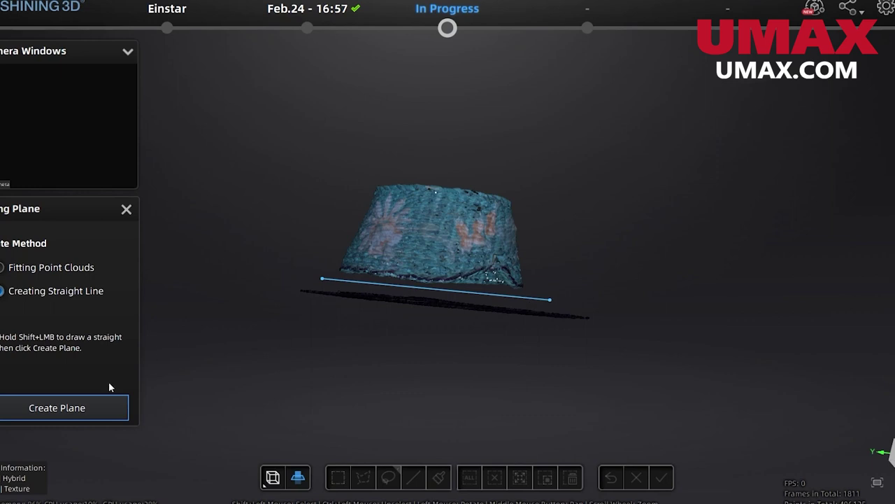
click(95, 406)
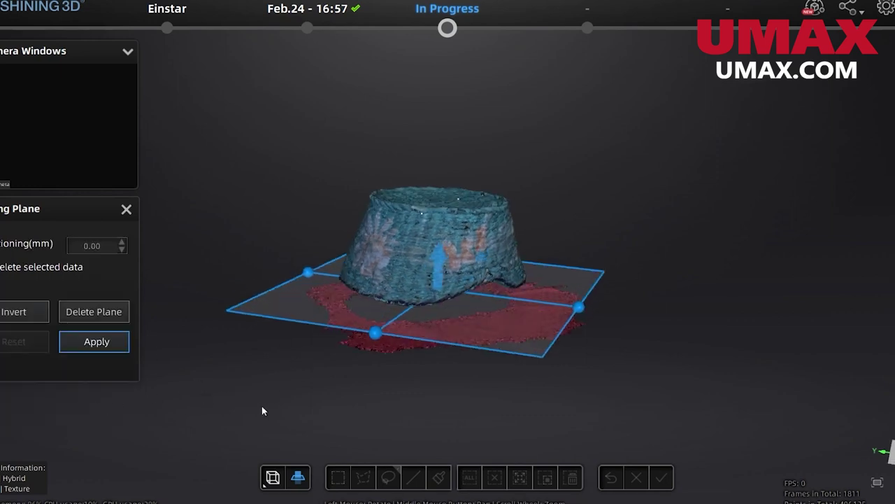
click(95, 341)
drag(577, 245, 562, 175)
mouse_move(872, 151)
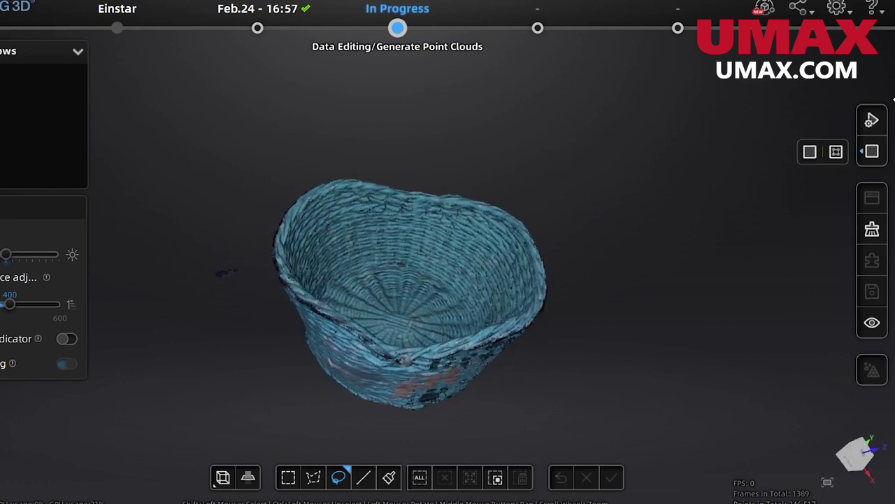
click(834, 154)
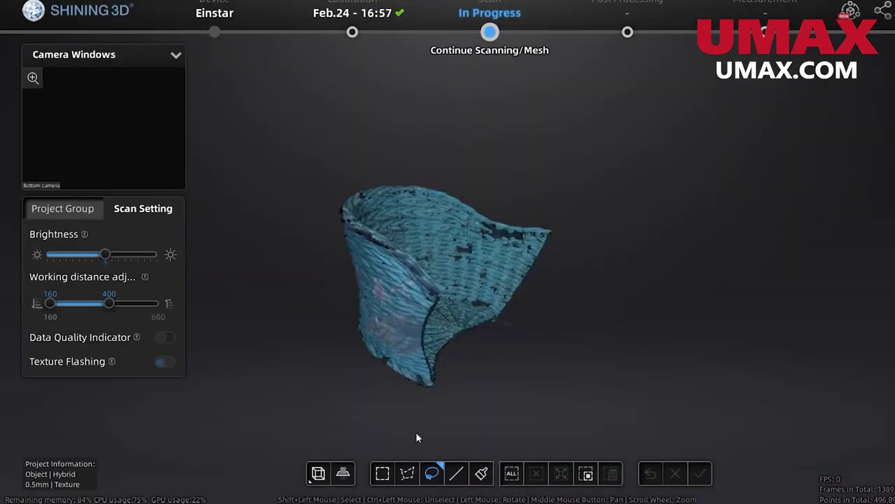
Generate the optimized basket point cloud and review Project1 in the Project Group and scan settings.
click(77, 210)
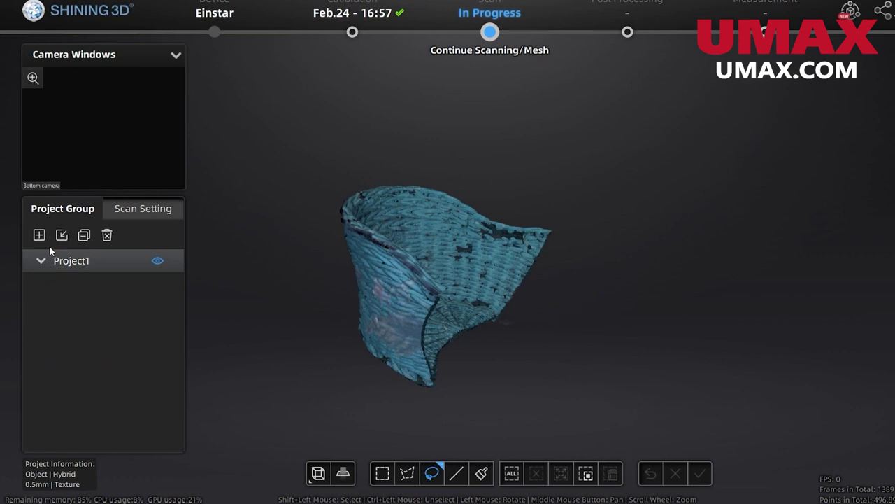
click(143, 208)
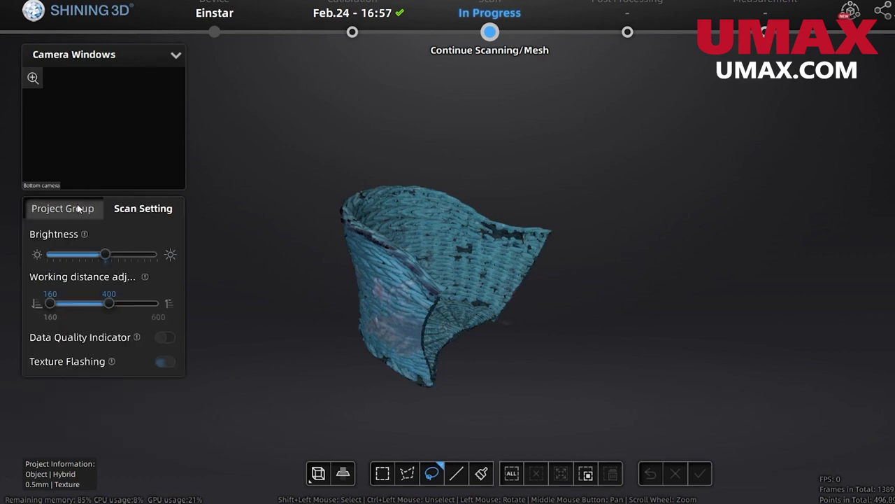
Add Project2 with the same settings for a scan of the basket's other side.
click(77, 208)
click(39, 236)
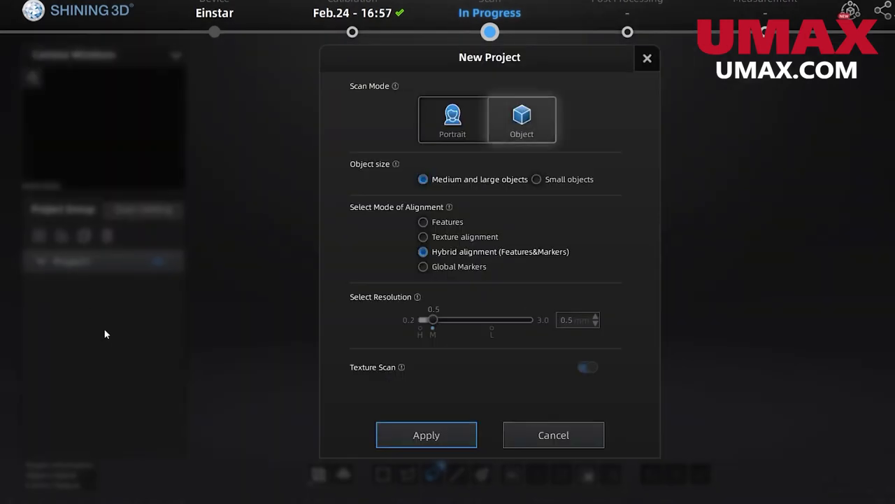
click(414, 435)
click(93, 215)
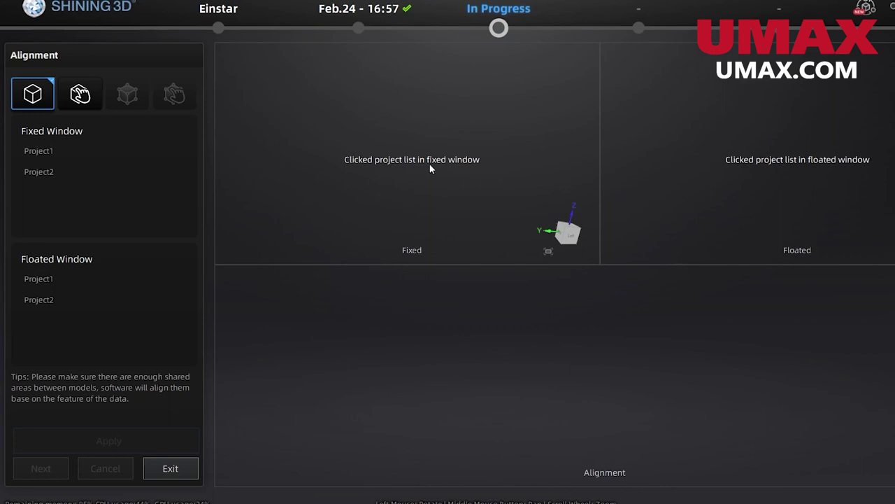
Auto-align Project2 as floated onto Project1 as fixed, after briefly trying manual points.
click(35, 151)
click(75, 301)
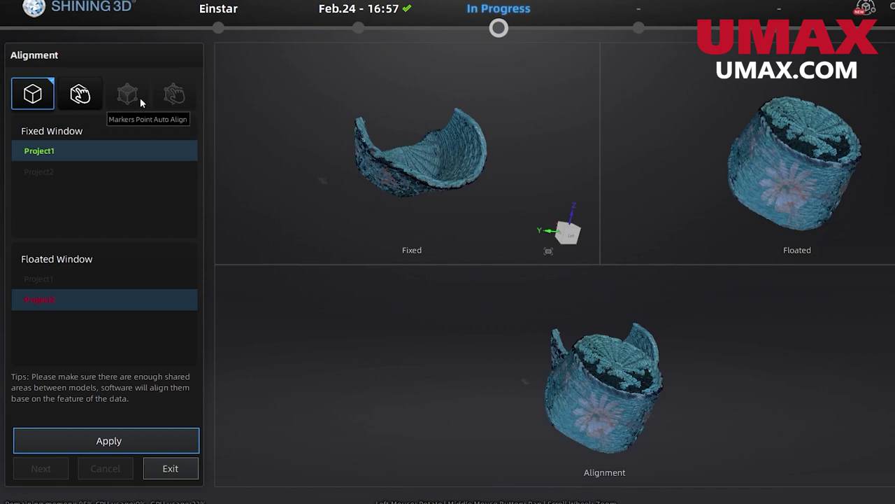
click(79, 94)
shift+click(807, 172)
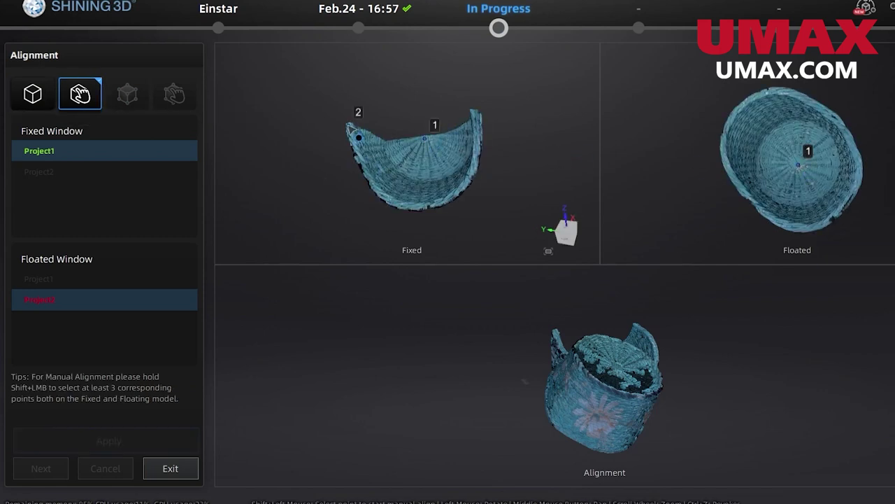
shift+click(755, 200)
click(32, 93)
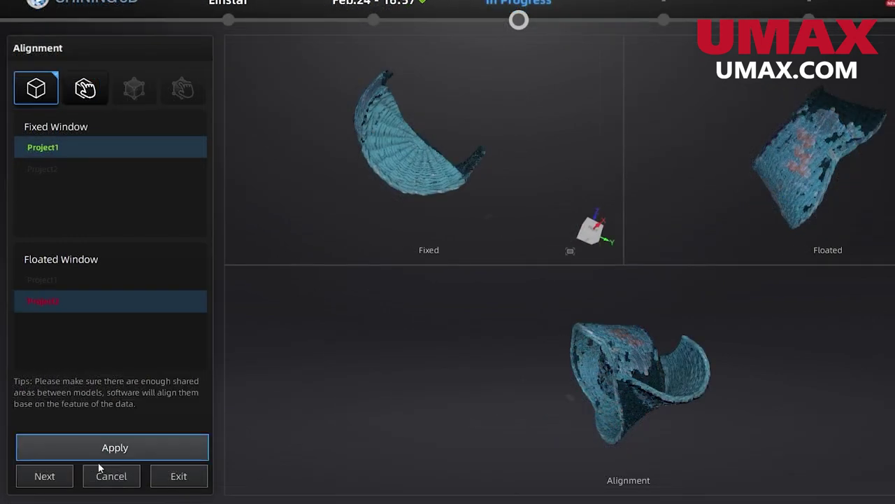
click(99, 442)
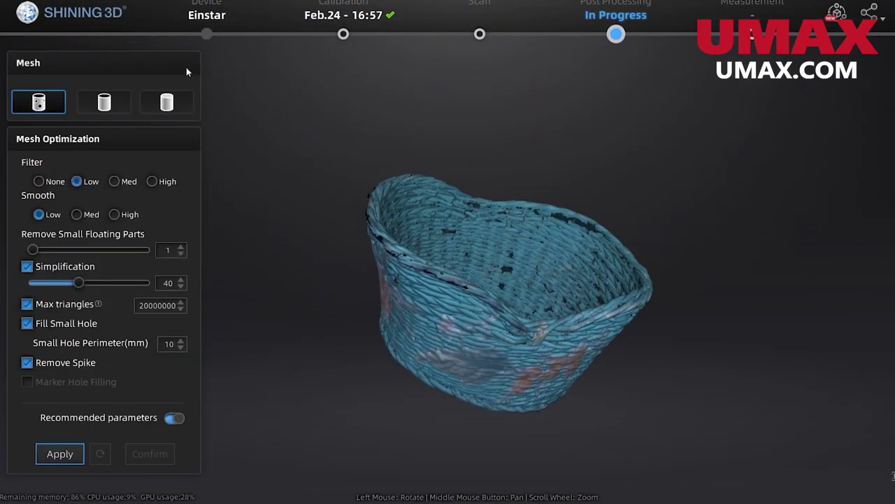
Mesh the basket with recommended parameters (medium quality, simplification 40) and confirm the result.
click(118, 105)
drag(576, 320, 254, 157)
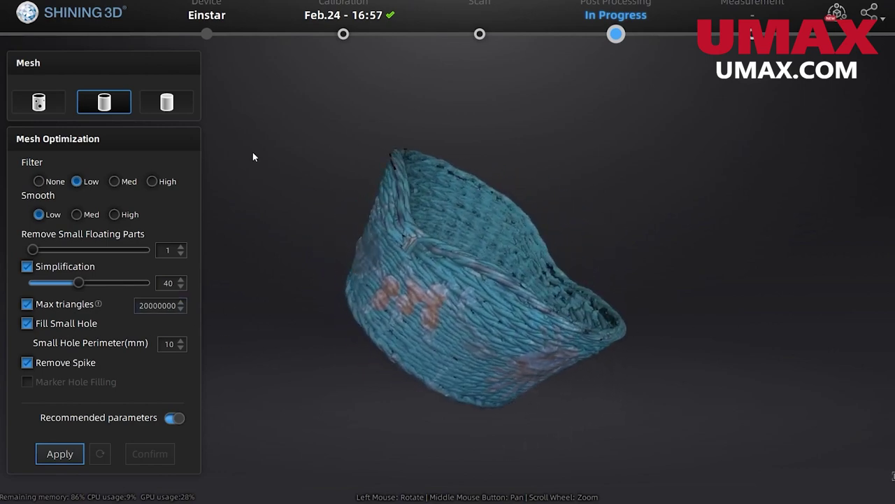
click(39, 100)
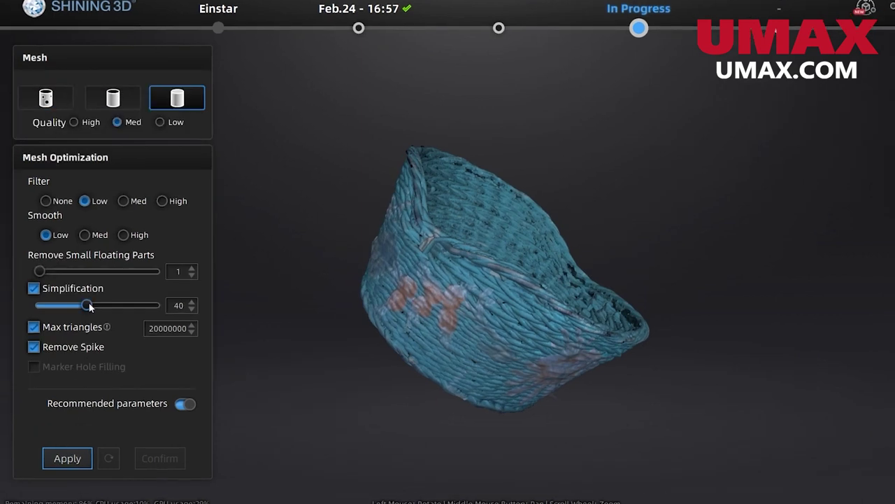
drag(89, 306, 59, 312)
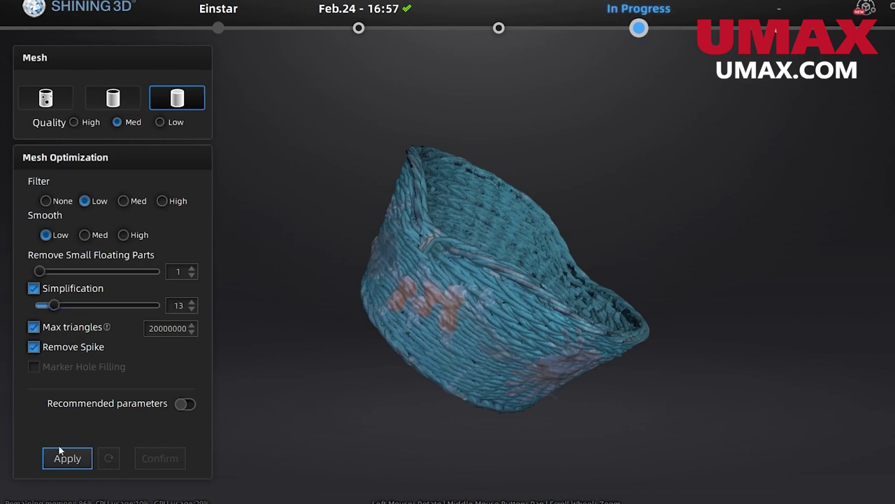
click(187, 404)
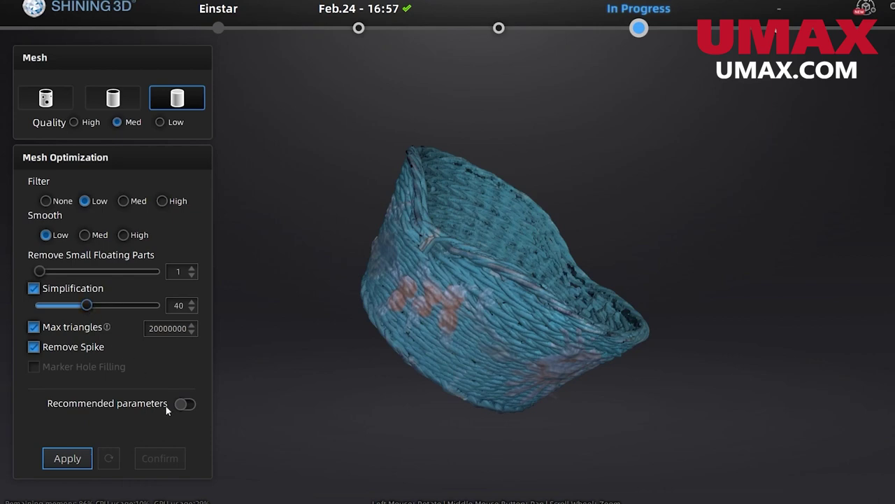
click(49, 456)
drag(420, 326, 460, 251)
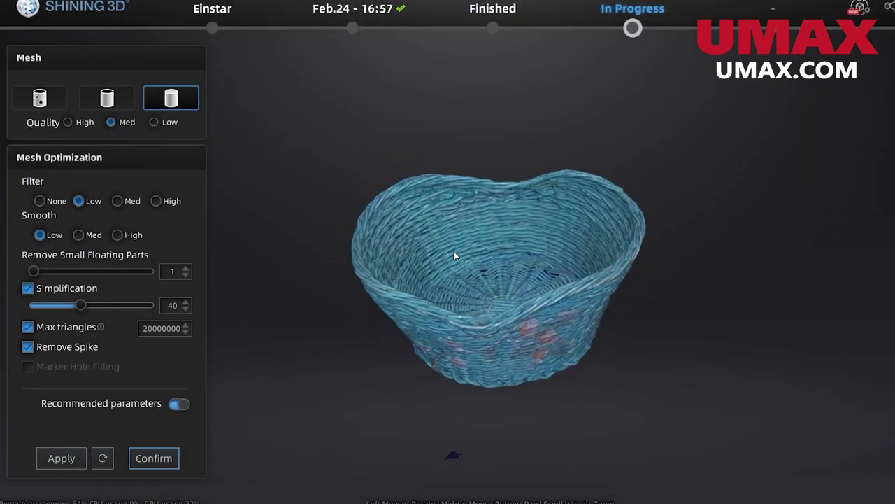
click(166, 462)
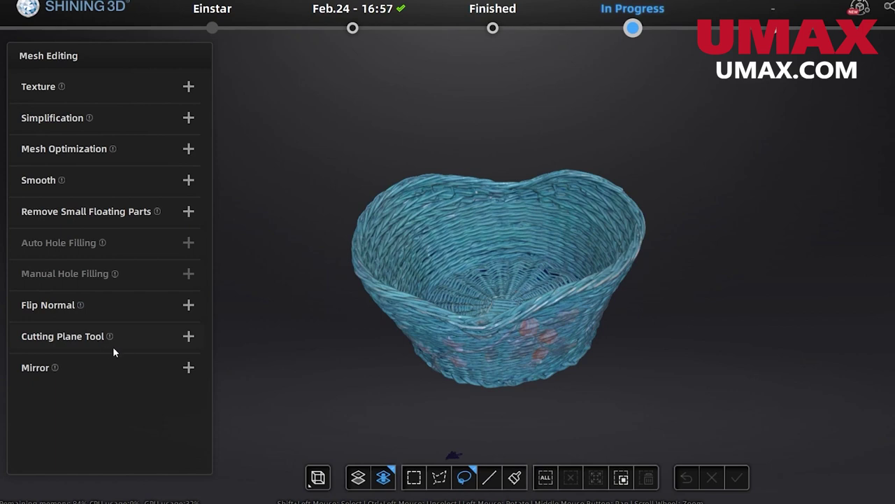
Raise the basket texture's brightness and contrast and set smoothing strength to 41.
click(94, 94)
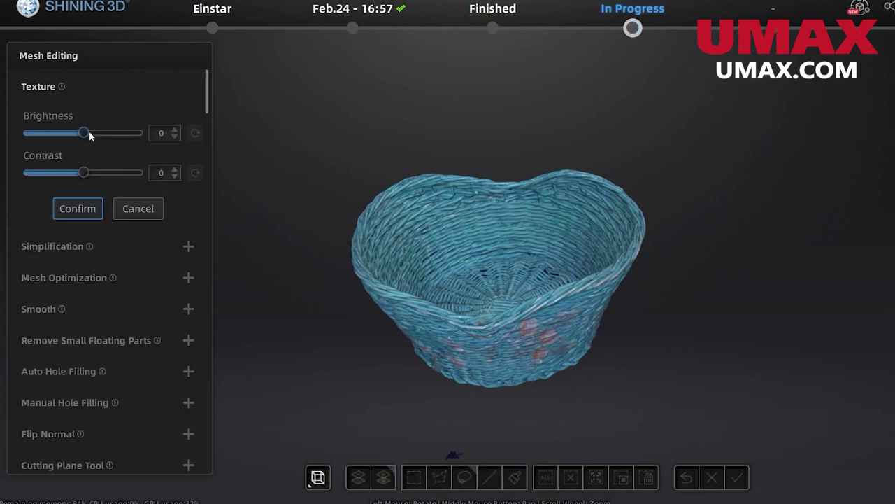
drag(84, 132, 116, 142)
drag(83, 173, 111, 173)
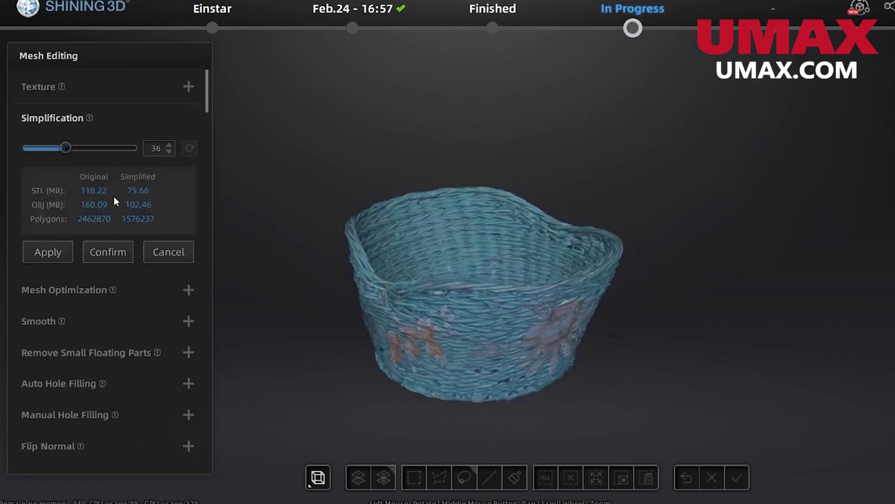
click(168, 252)
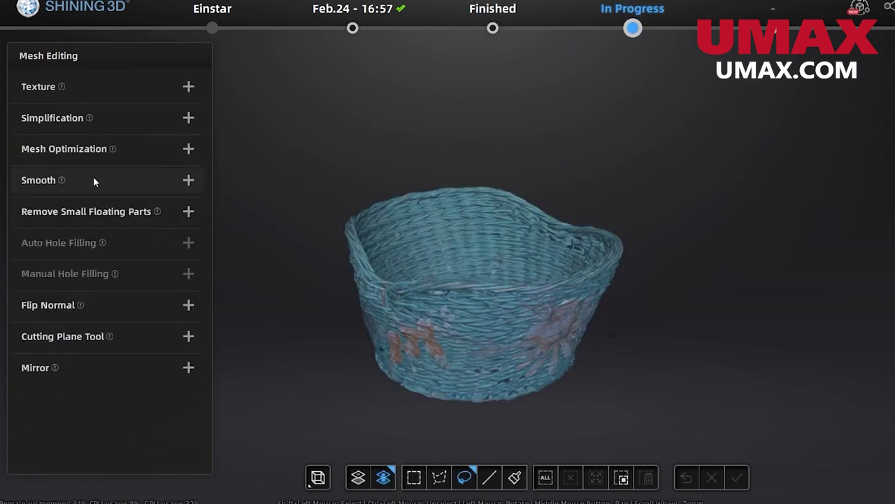
click(95, 181)
mouse_move(50, 212)
mouse_down()
mouse_move(78, 211)
mouse_move(58, 213)
mouse_up()
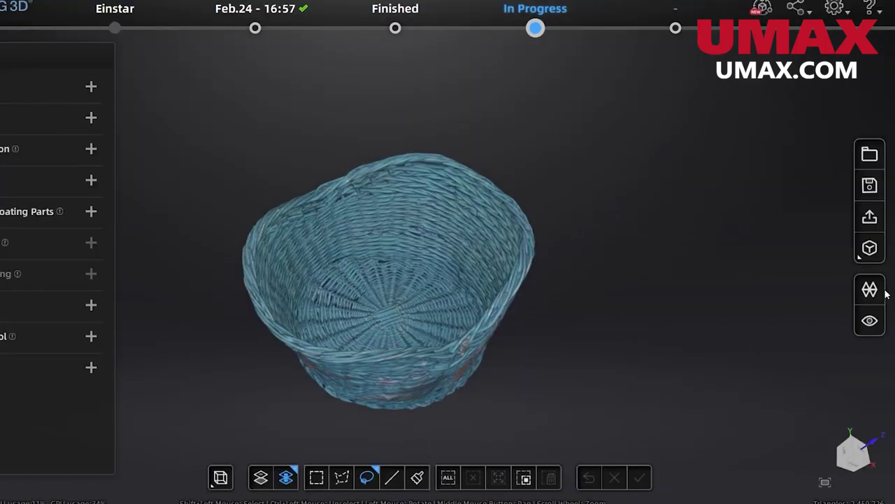
Check the third-party software and save options, then move to the Measurement step.
click(873, 255)
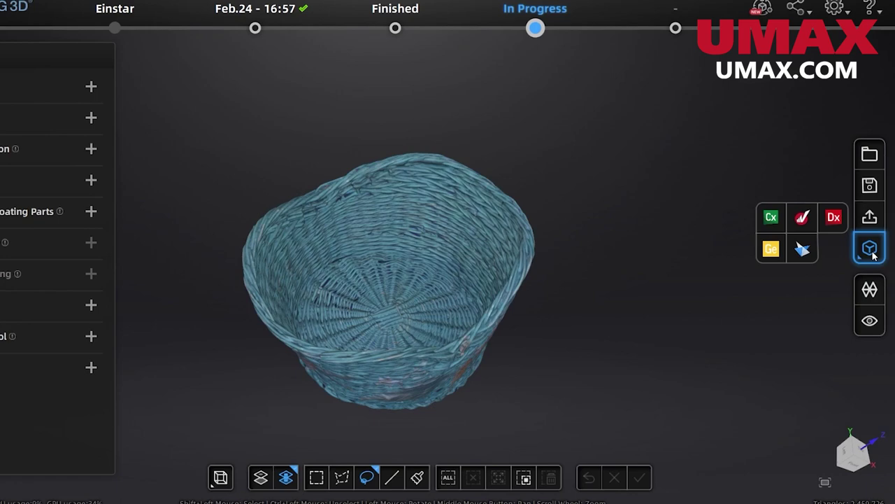
click(870, 185)
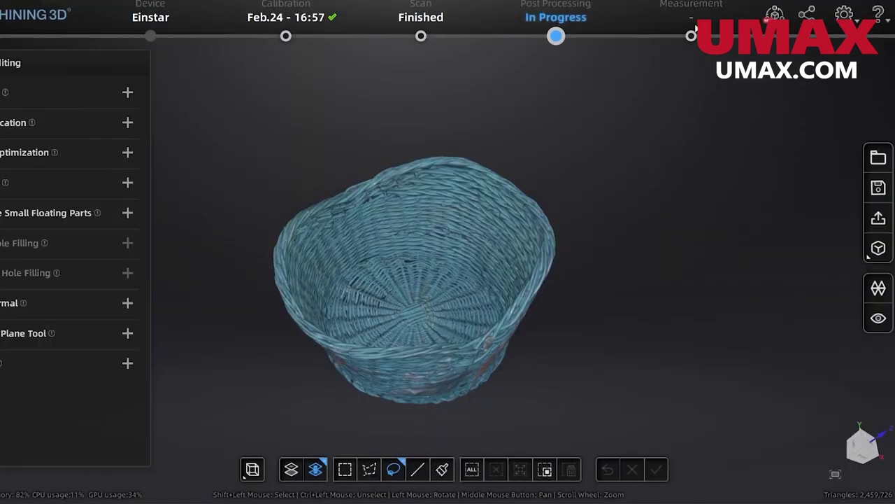
click(691, 36)
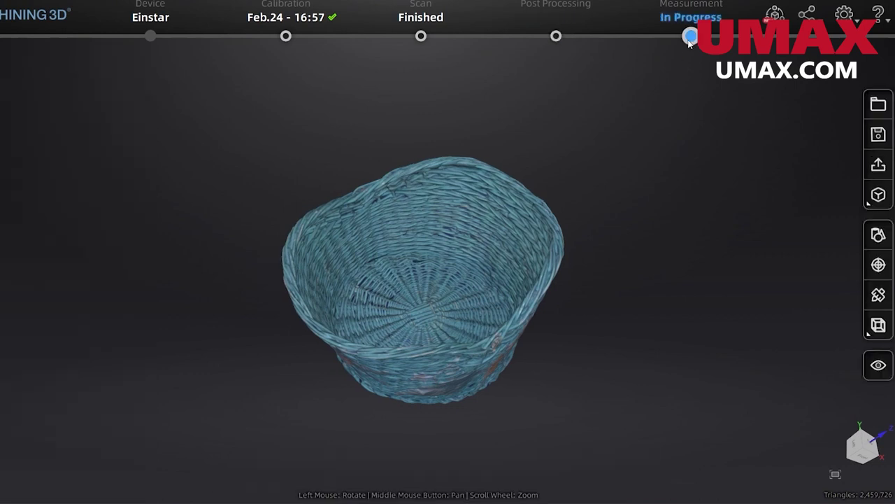
Measure the basket's rim-to-rim distance between two points on the left and right rims (299.026 mm).
click(878, 325)
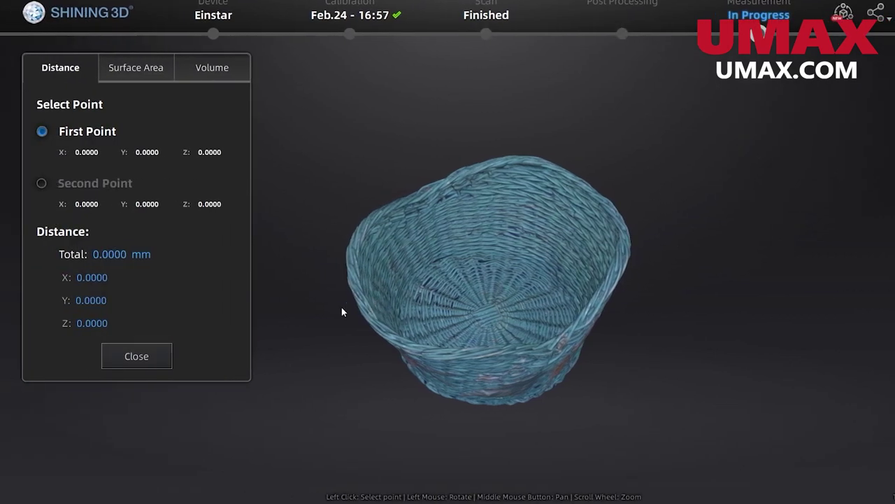
click(359, 289)
click(617, 212)
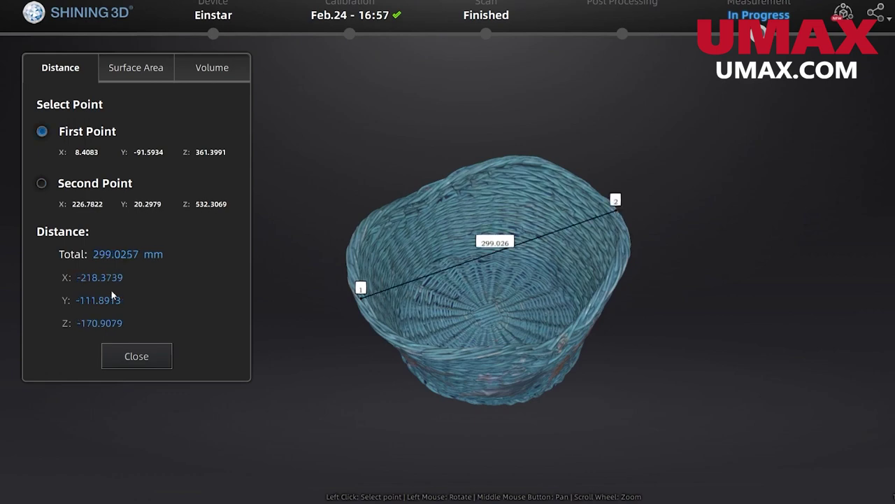
click(136, 355)
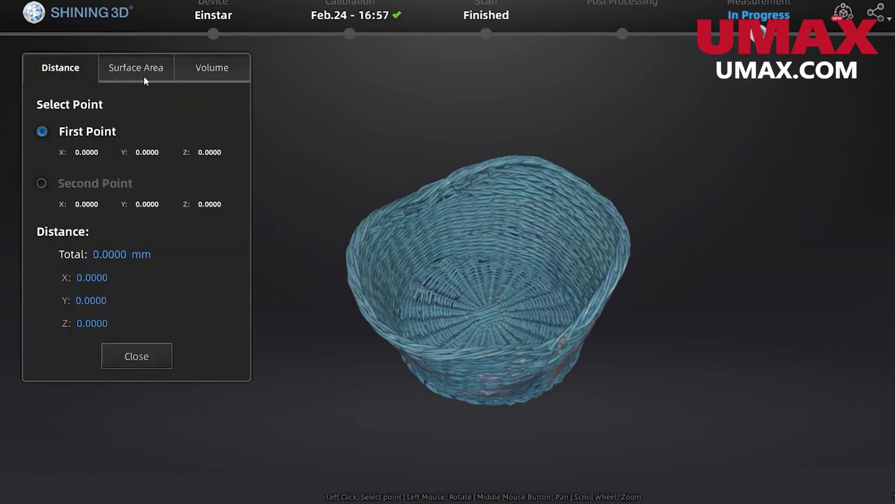
Select most of the basket's surface and calculate its area (301,556.25 mm²), then view its volume.
click(135, 68)
mouse_move(429, 126)
shift+mouse_down()
mouse_move(410, 322)
mouse_move(504, 183)
shift+mouse_up()
click(98, 166)
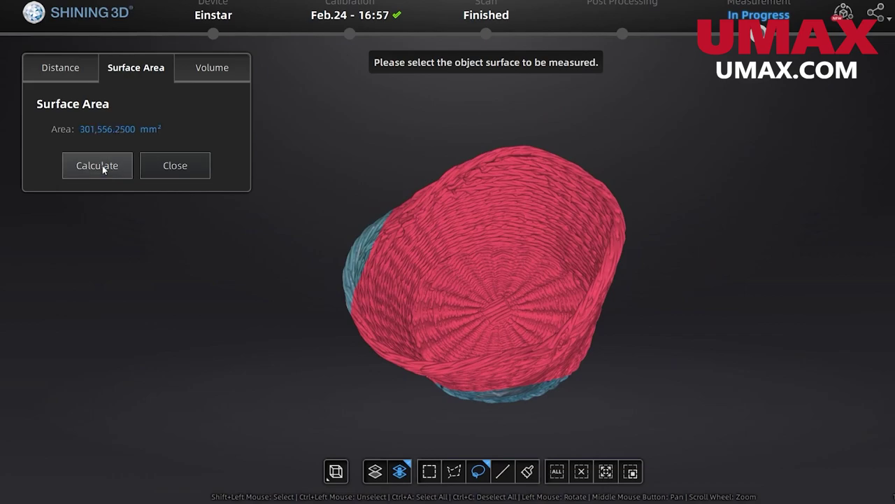
click(237, 76)
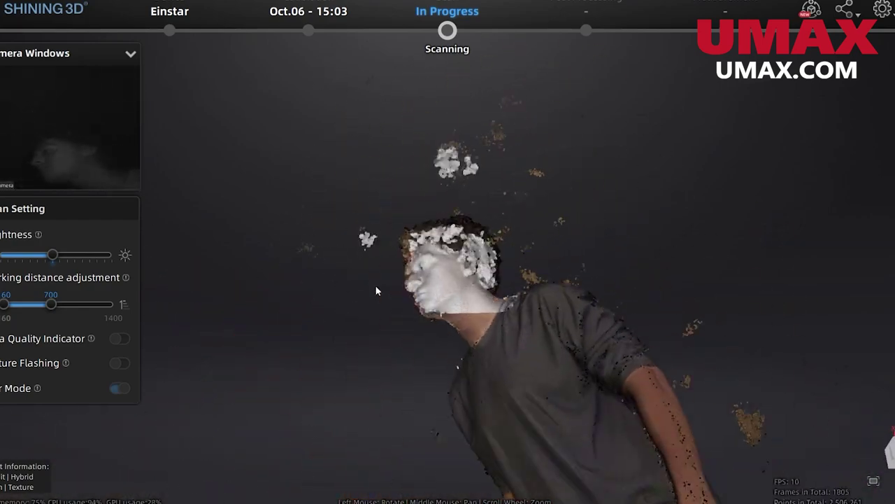
Pause the person scan to check coverage from the side, then resume and finish scanning.
key(space)
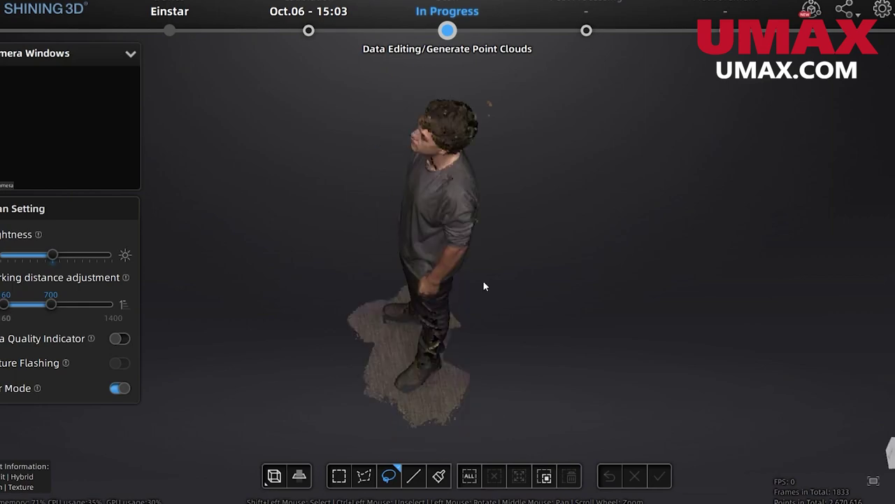
drag(483, 286, 431, 146)
drag(493, 151, 173, 126)
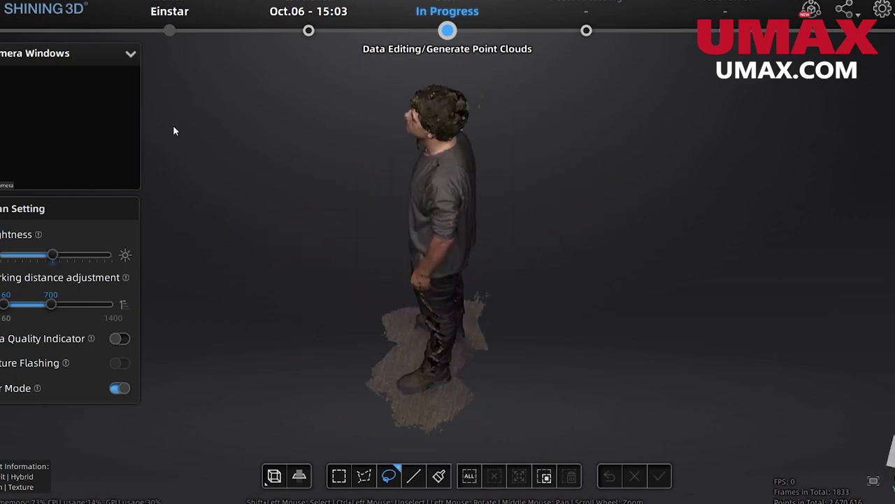
key(space)
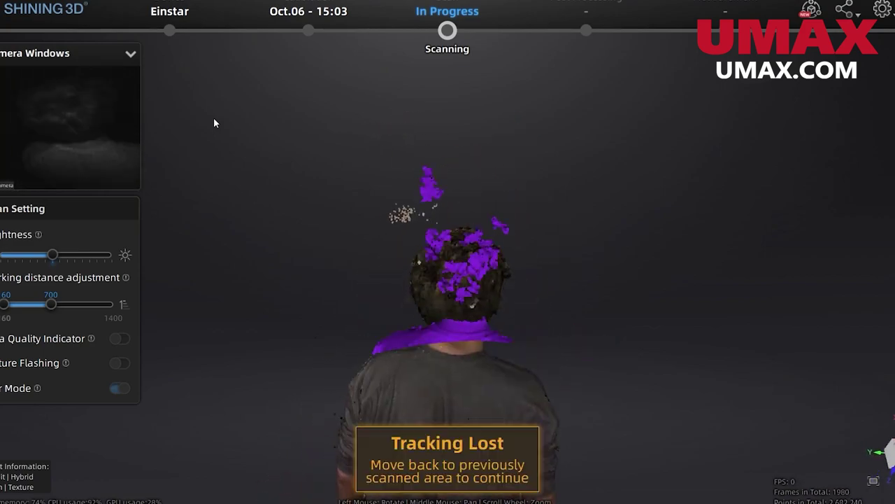
key(space)
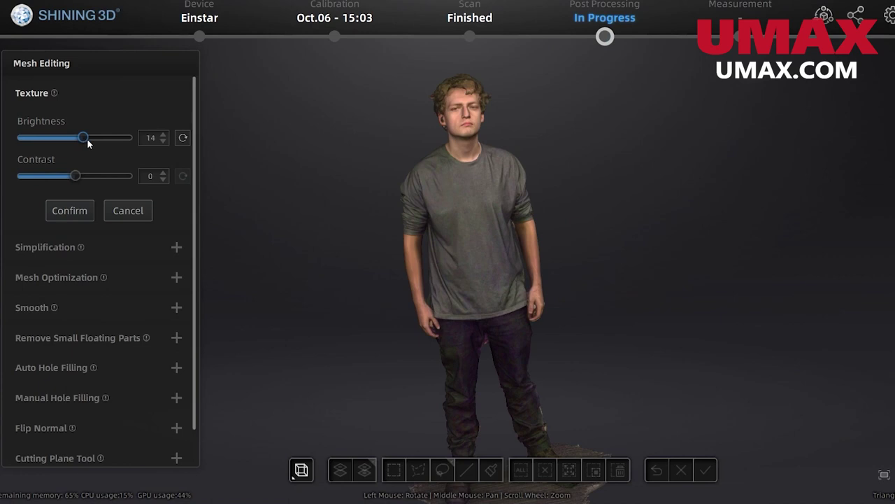
Apply texture brightness 11 and contrast 33, then hide the texture to view the plain figure.
drag(86, 138, 56, 138)
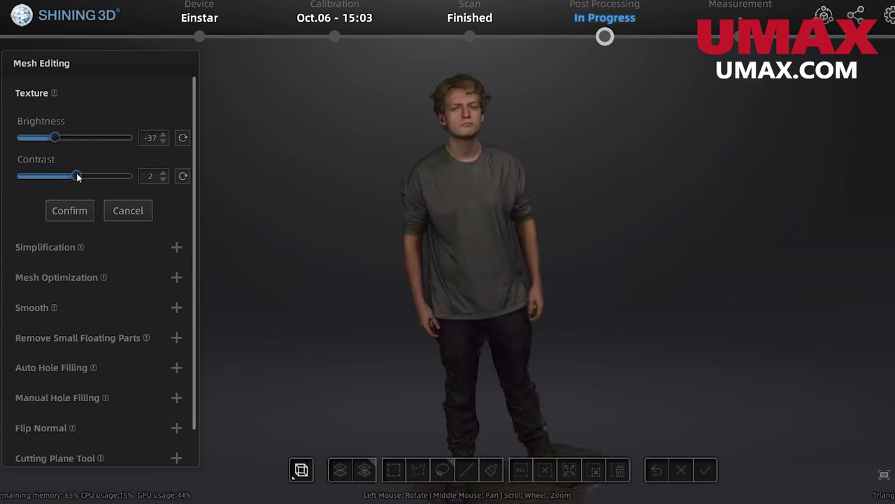
drag(78, 177, 93, 178)
drag(69, 140, 81, 140)
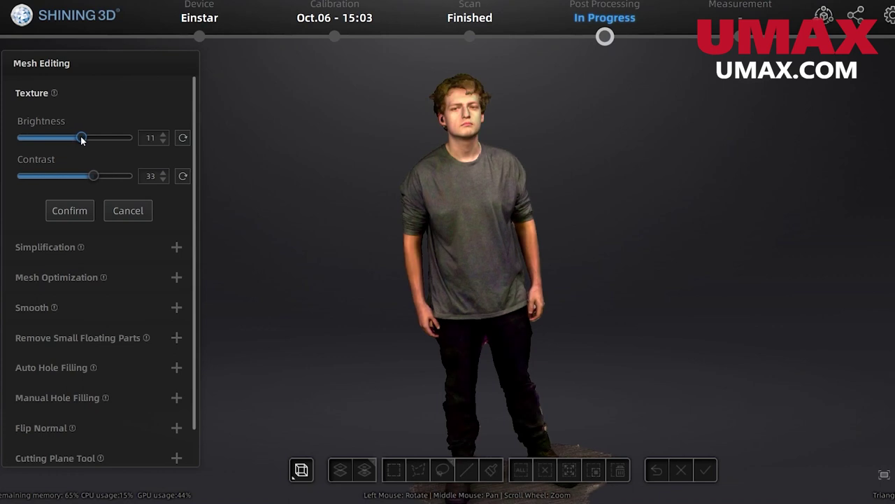
drag(327, 188, 354, 174)
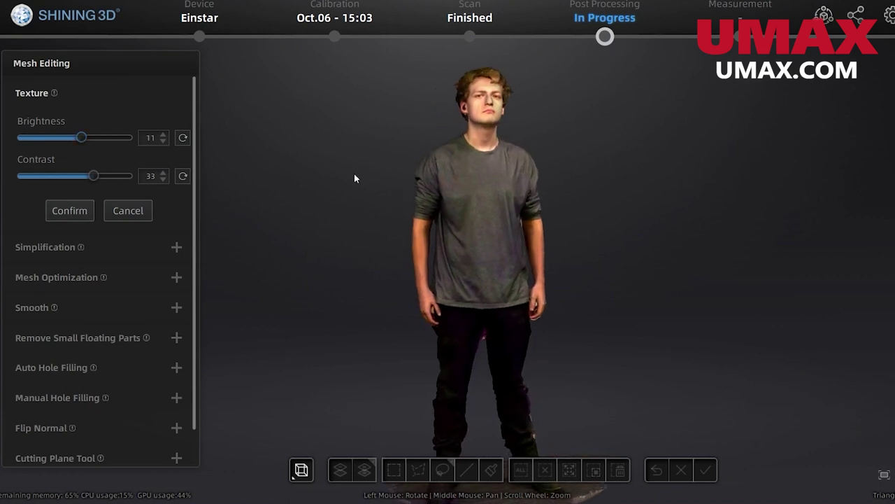
click(72, 209)
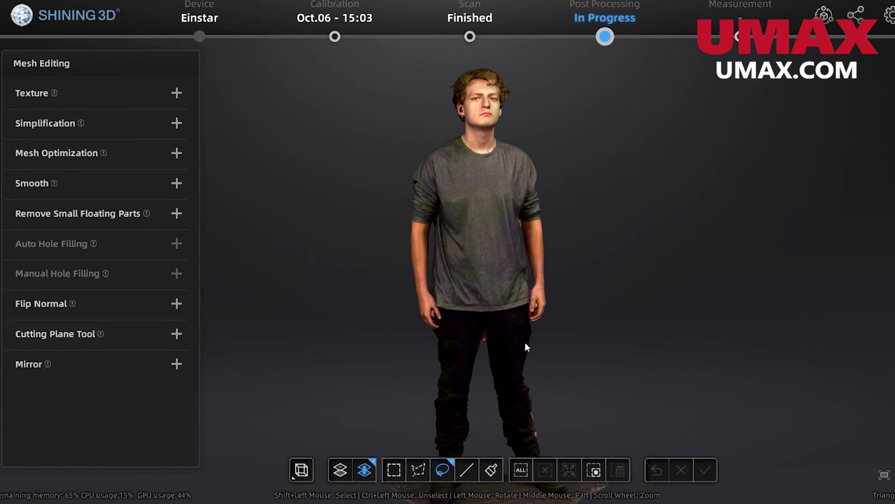
click(890, 319)
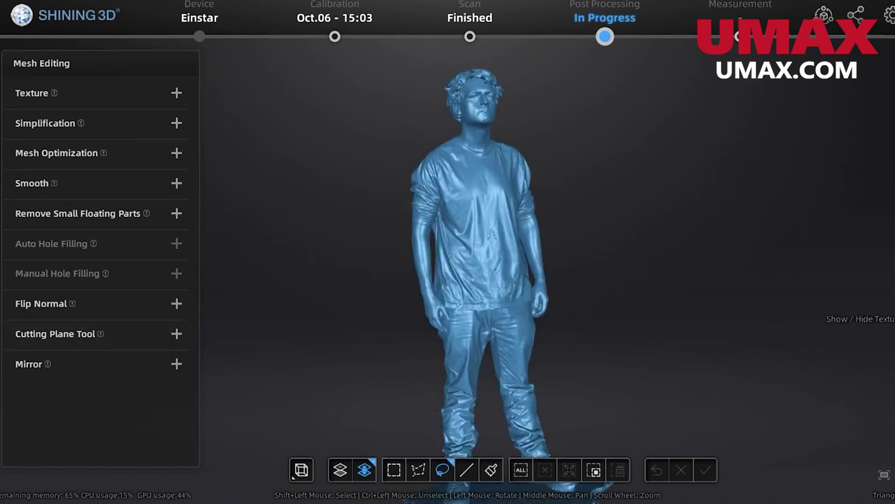
drag(671, 290, 529, 230)
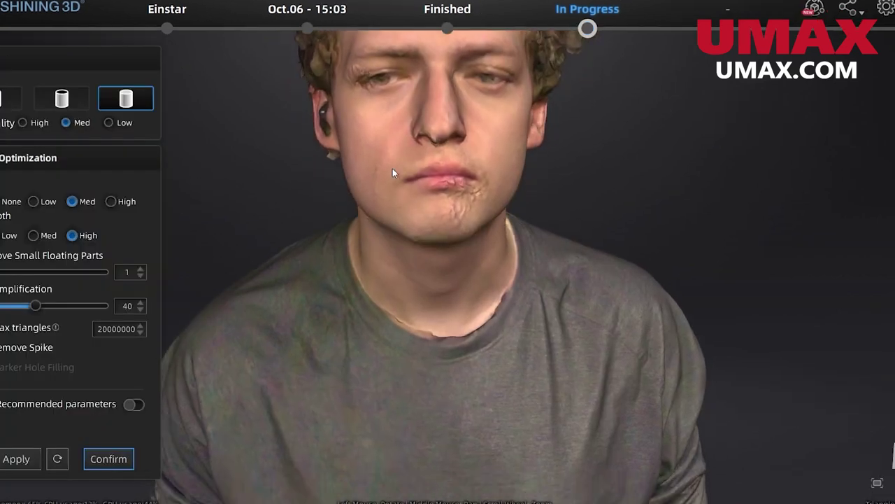
Delete all point cloud data using Clear data and confirm Clear all.
scroll(393, 168, down, 6)
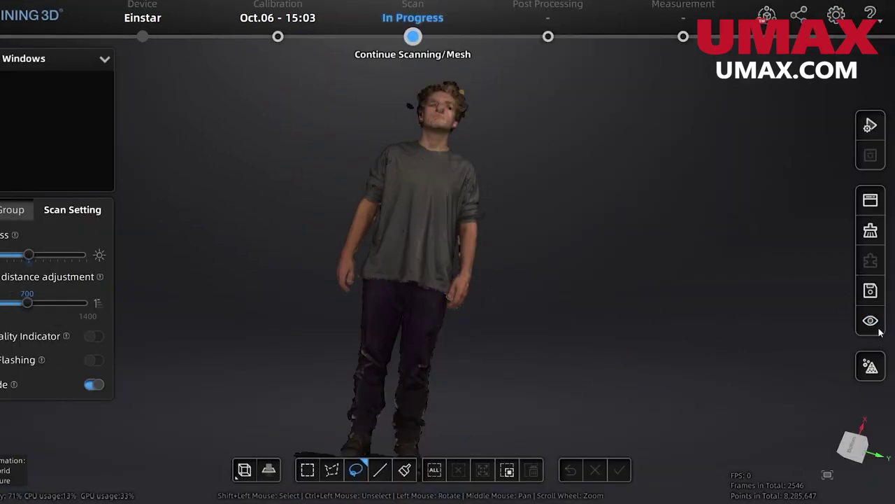
click(870, 230)
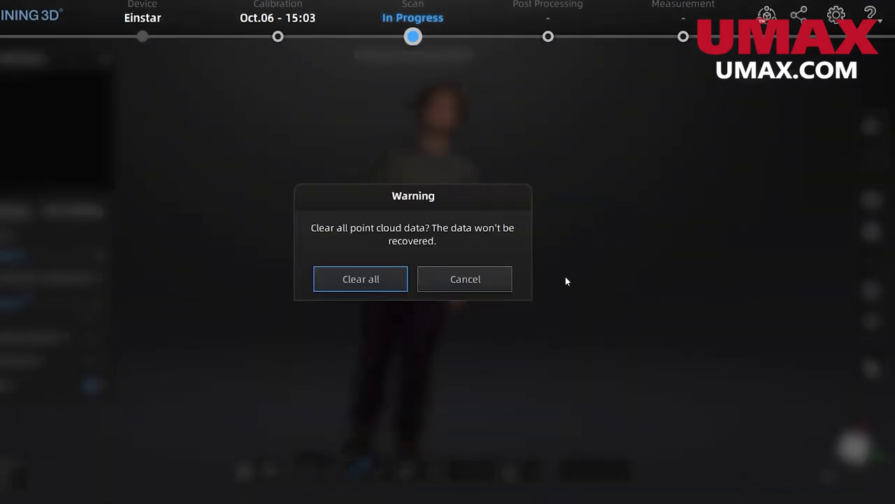
click(333, 287)
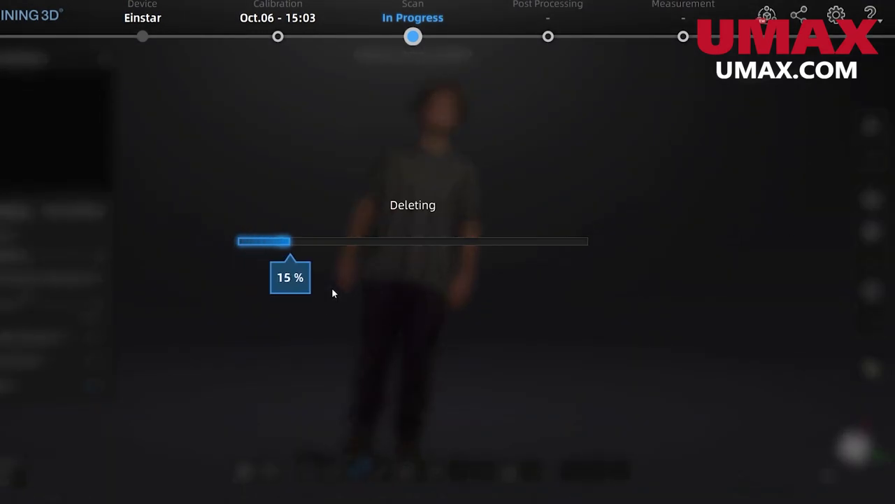